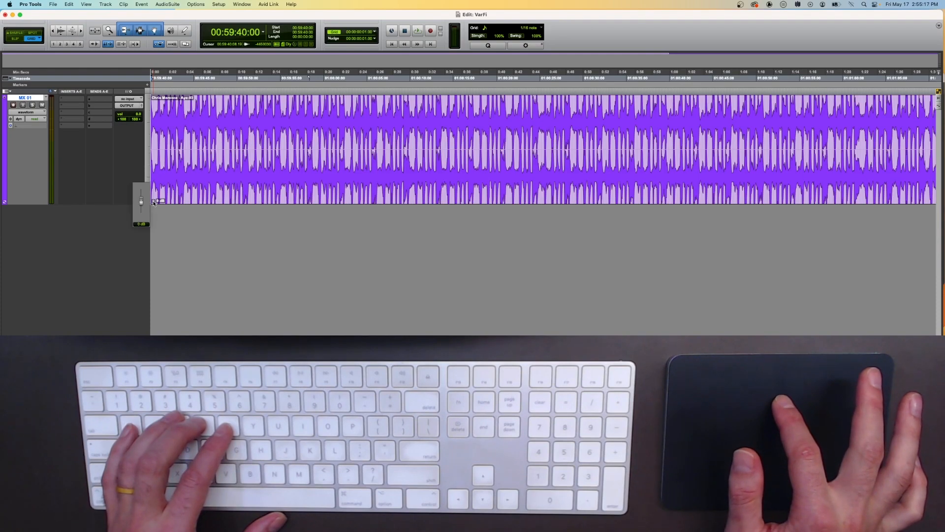
Step: Play back the track while lowering the clip's gain with its clip gain fader, then stop playback
{"action": "mouse_move", "coordinate": [154, 203]}
{"action": "left_mouse_down"}
{"action": "mouse_move", "coordinate": [146, 215]}
{"action": "mouse_move", "coordinate": [144, 200]}
{"action": "mouse_move", "coordinate": [143, 212]}
{"action": "mouse_move", "coordinate": [153, 197]}
{"action": "left_mouse_up"}
{"action": "key", "text": "space"}
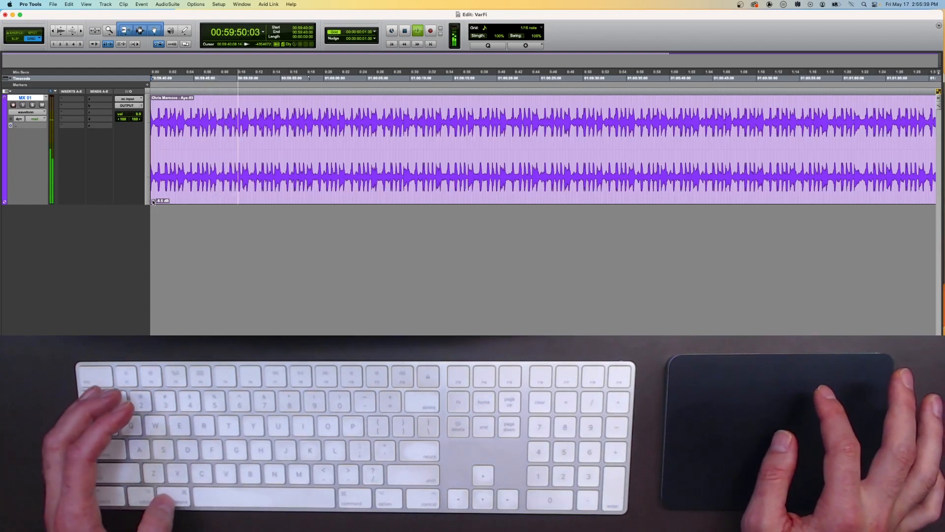
{"action": "left_click_drag", "start_coordinate": [153, 201], "coordinate": [137, 236]}
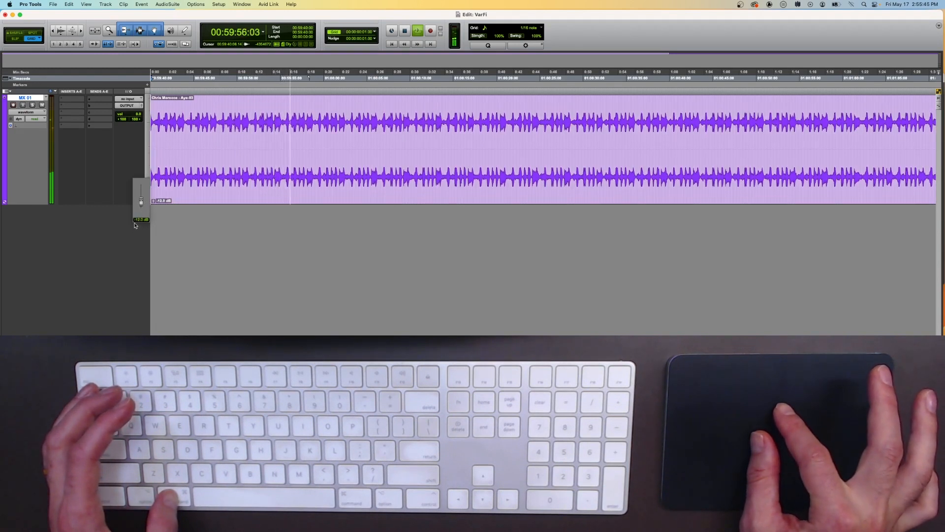
{"action": "left_click_drag", "start_coordinate": [135, 225], "coordinate": [136, 226]}
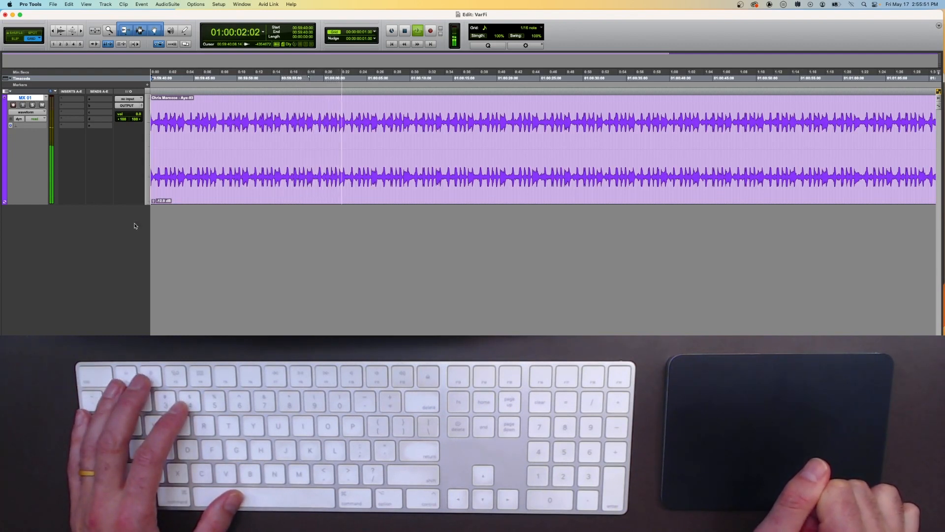
{"action": "key", "text": "space"}
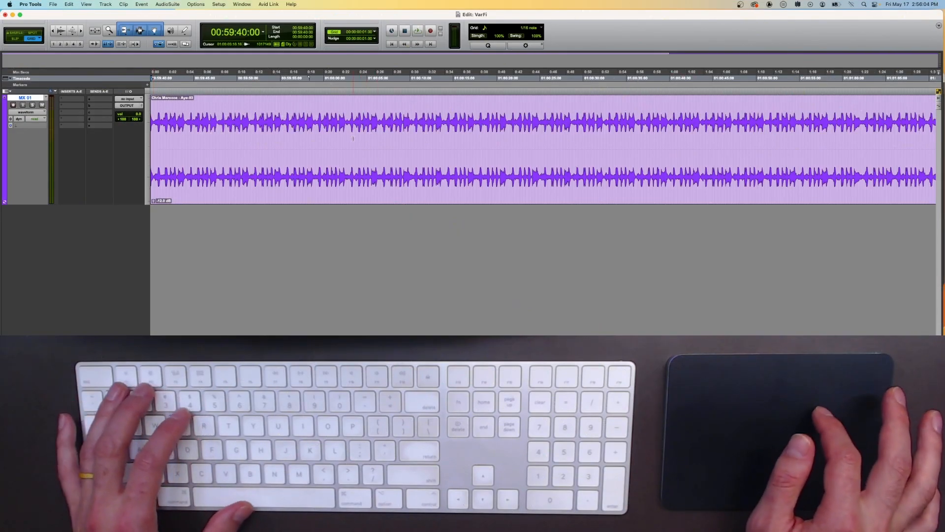
Step: Split the clip into five separate clips at successive points along the timeline
{"action": "left_click", "coordinate": [249, 112]}
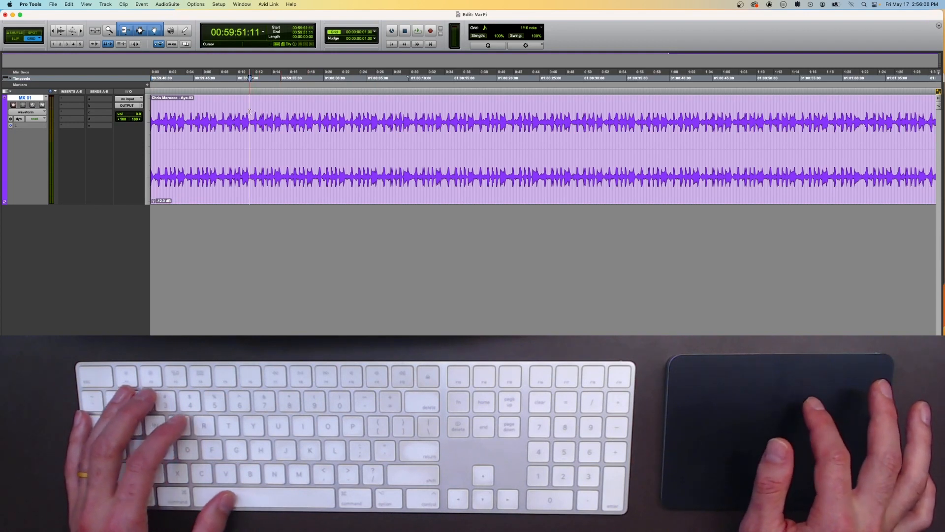
{"action": "key", "text": "cmd+e"}
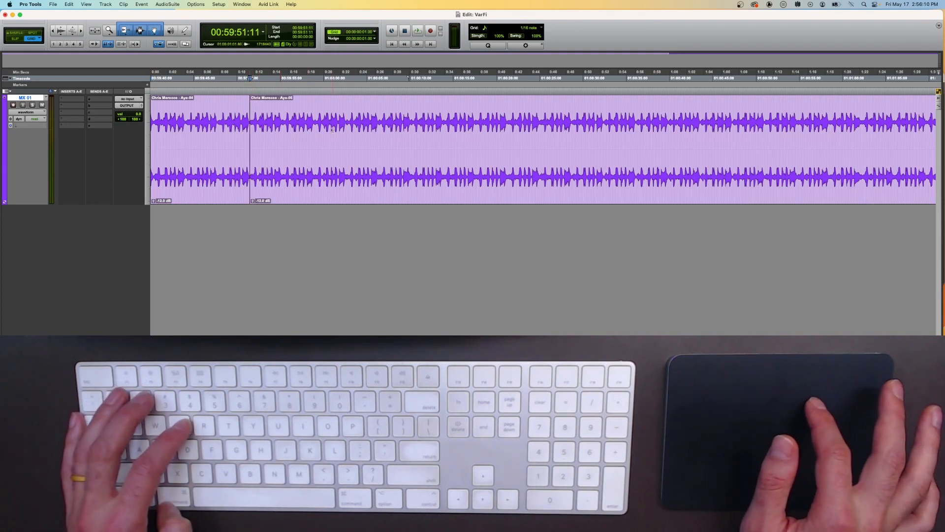
{"action": "left_click", "coordinate": [353, 107]}
{"action": "key", "text": "super+e"}
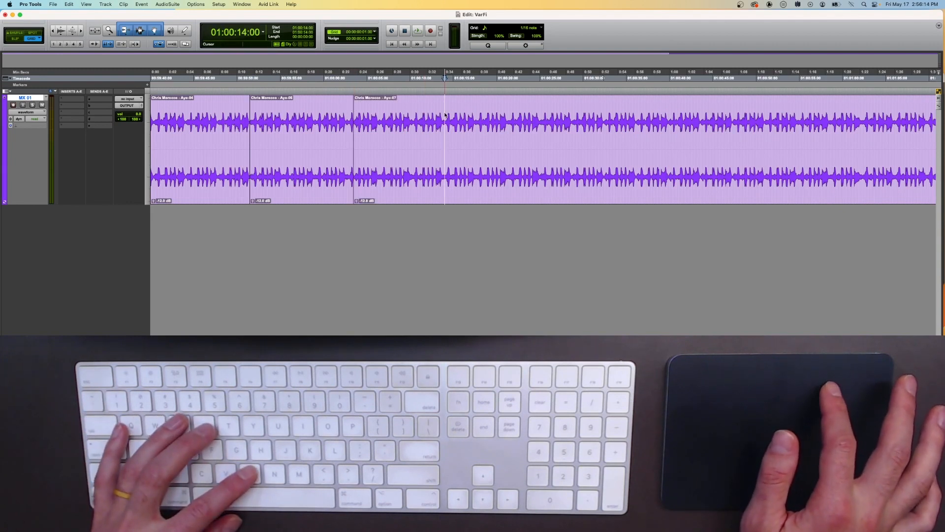
{"action": "key", "text": "super+e"}
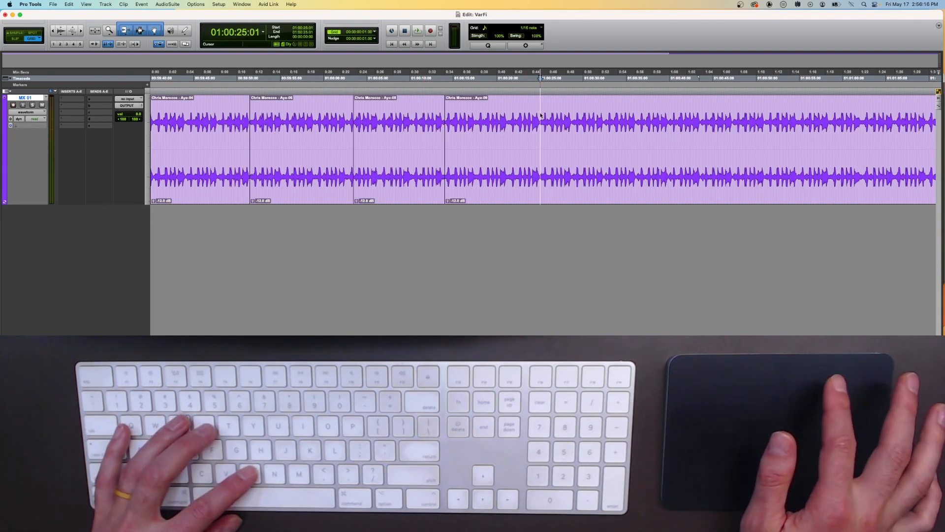
{"action": "key", "text": "super+e"}
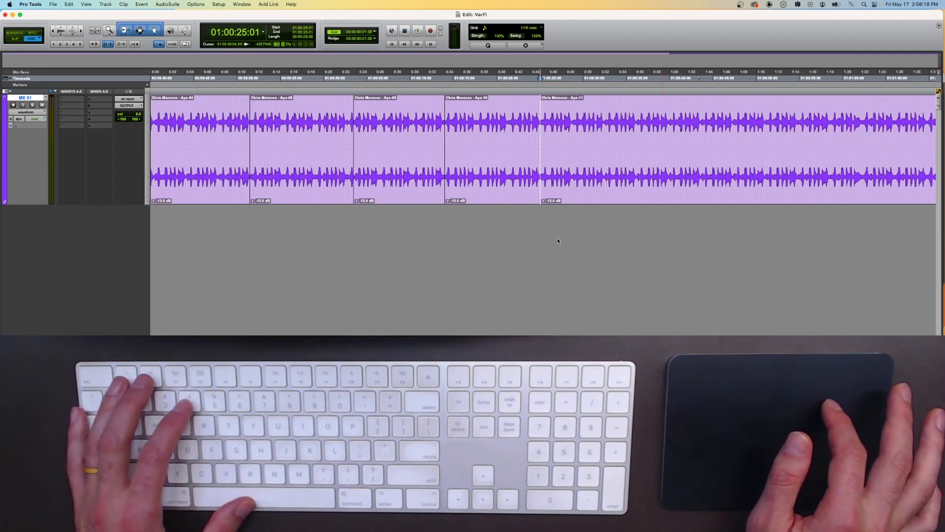
Step: Select the first four clips, try lowering the first clip's gain with its fader, and undo it
{"action": "left_click", "coordinate": [460, 195]}
{"action": "left_click", "coordinate": [219, 176], "text": "shift"}
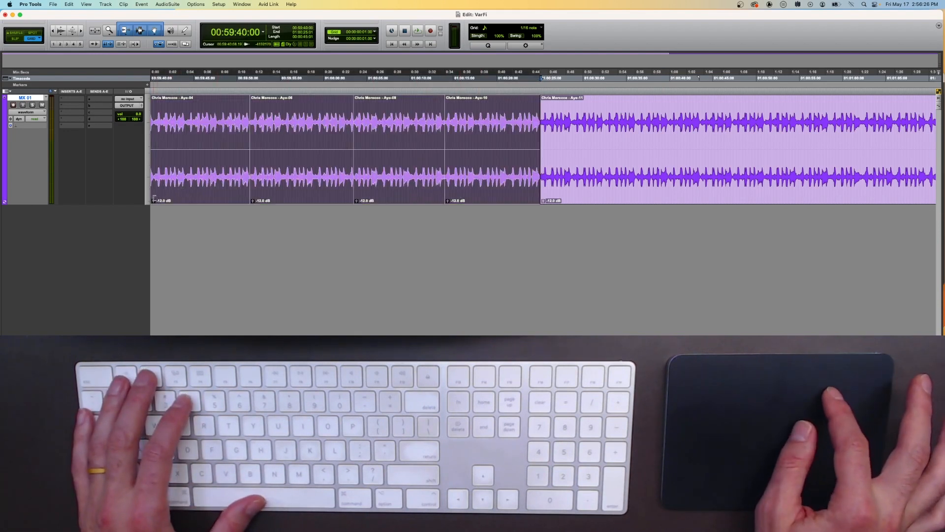
{"action": "left_click_drag", "start_coordinate": [153, 201], "coordinate": [153, 208]}
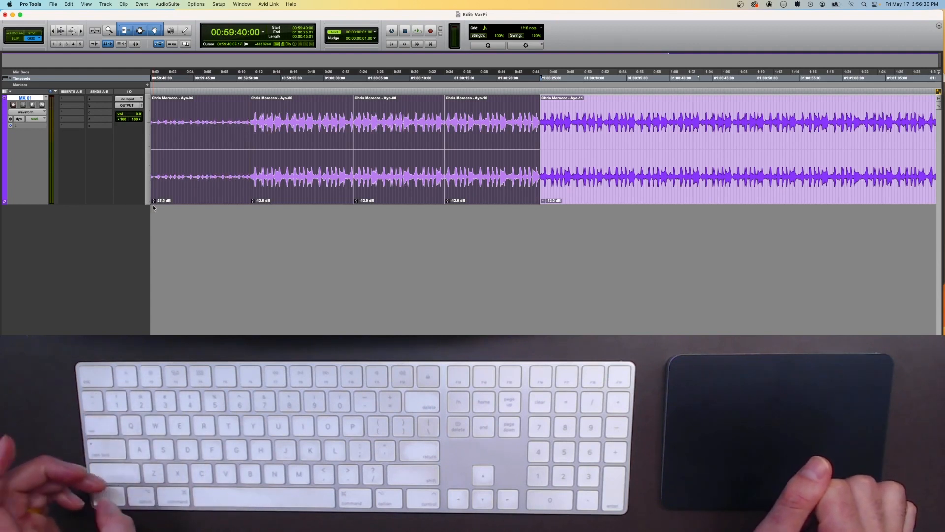
{"action": "key", "text": "super+z"}
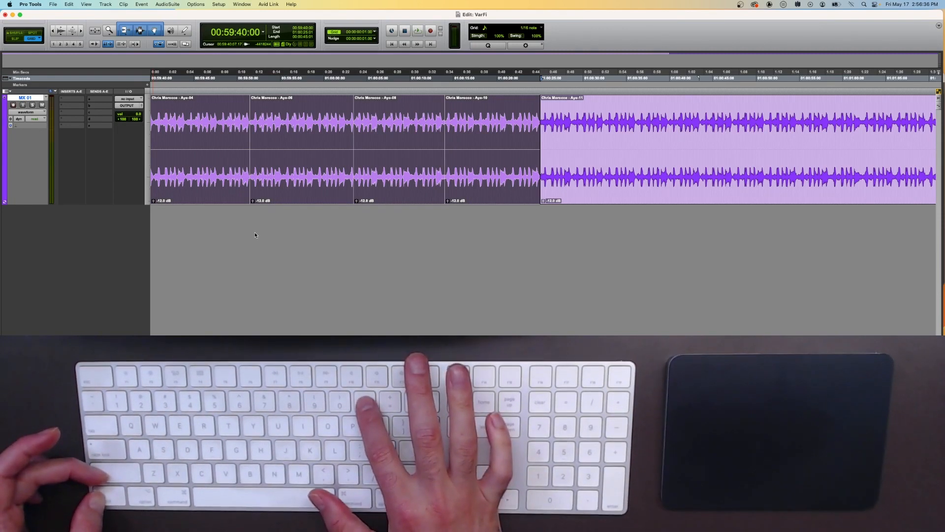
Step: Show the clip gain line and drag it to lower the selected clips' gain to about -18.5 dB
{"action": "key", "text": "ctrl+shift+minus"}
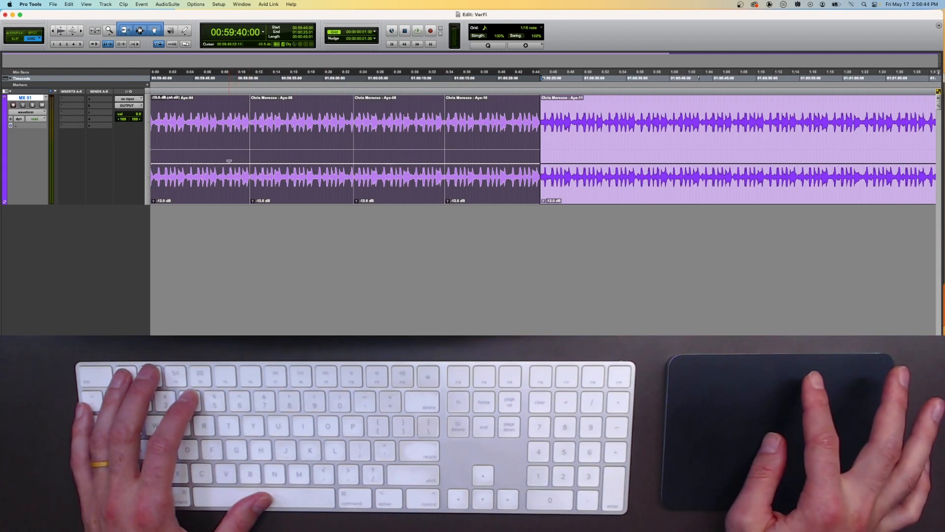
{"action": "mouse_move", "coordinate": [229, 161]}
{"action": "left_mouse_down"}
{"action": "mouse_move", "coordinate": [228, 178]}
{"action": "mouse_move", "coordinate": [218, 152]}
{"action": "left_mouse_up"}
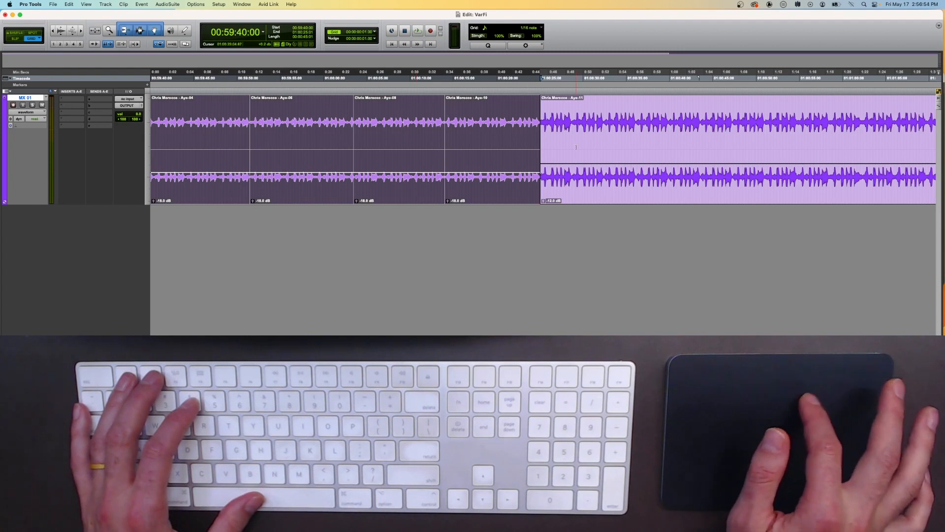
Step: Select the third and fourth clips and raise their clip gain line by about 5 dB
{"action": "left_click", "coordinate": [600, 123]}
{"action": "left_click", "coordinate": [384, 198]}
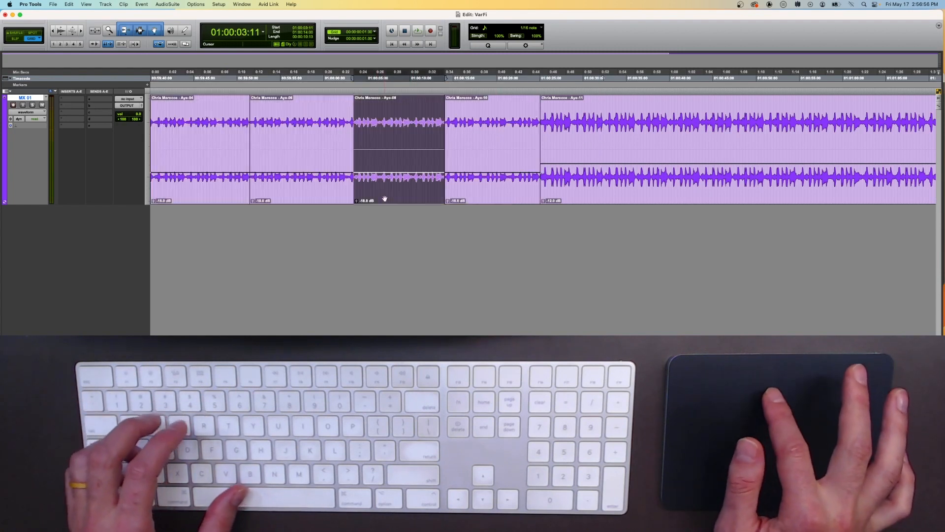
{"action": "left_click", "coordinate": [470, 200], "text": "shift"}
{"action": "left_click_drag", "start_coordinate": [417, 172], "coordinate": [417, 165]}
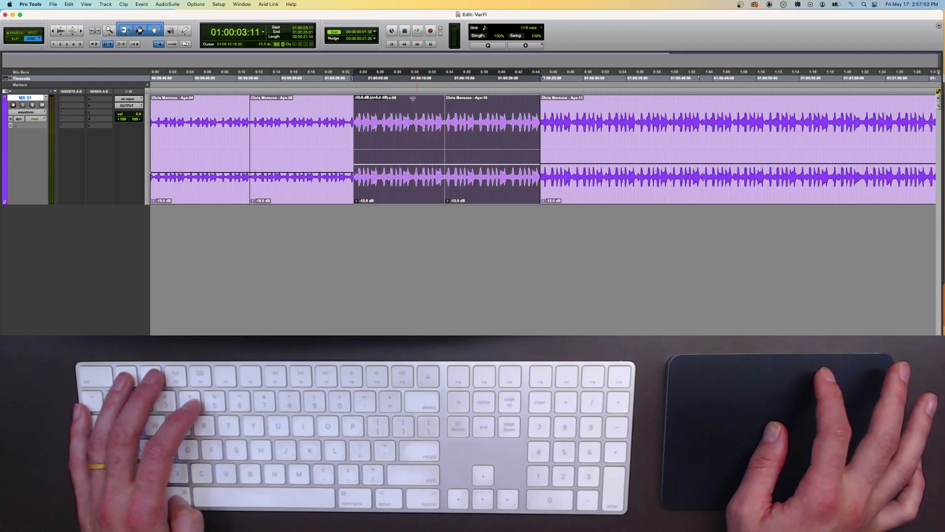
{"action": "left_click_drag", "start_coordinate": [409, 83], "coordinate": [410, 84]}
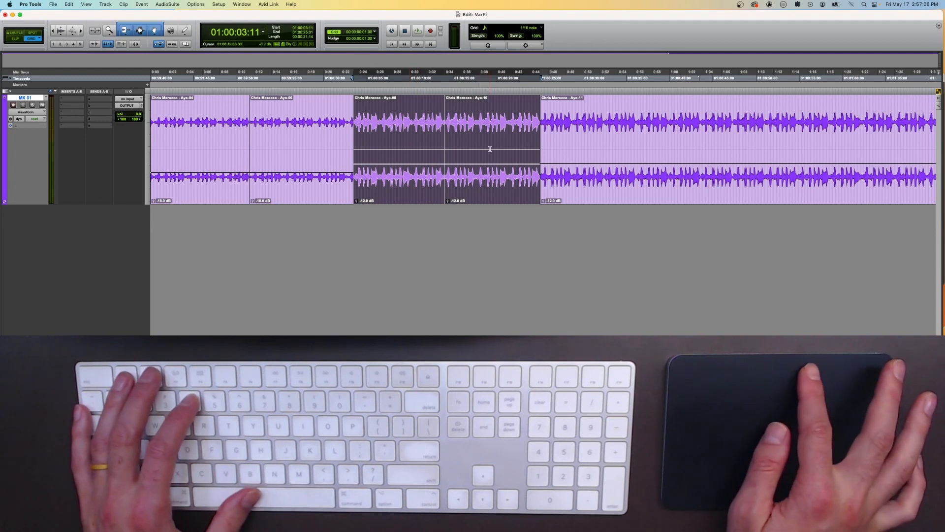
{"action": "left_click", "coordinate": [495, 126]}
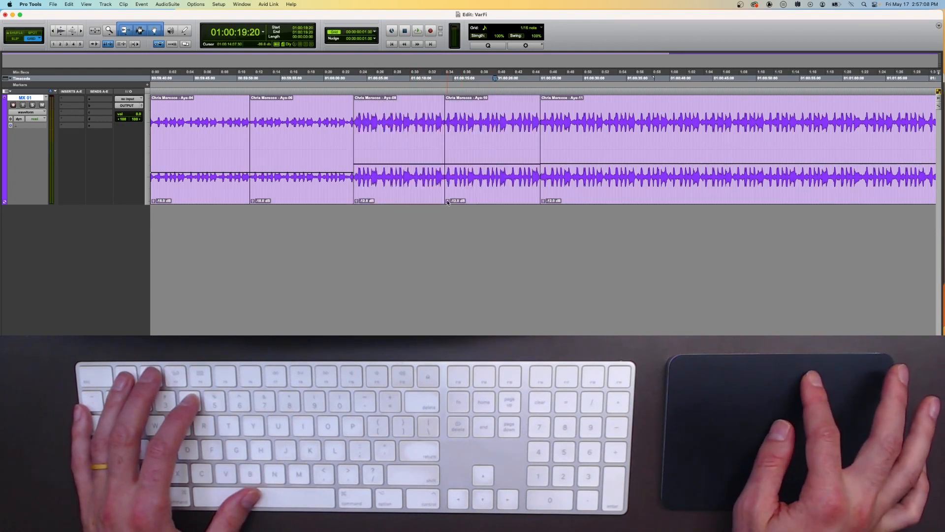
Step: Select the last clip and nudge its clip gain down six steps with the keyboard shortcut
{"action": "left_click", "coordinate": [448, 201]}
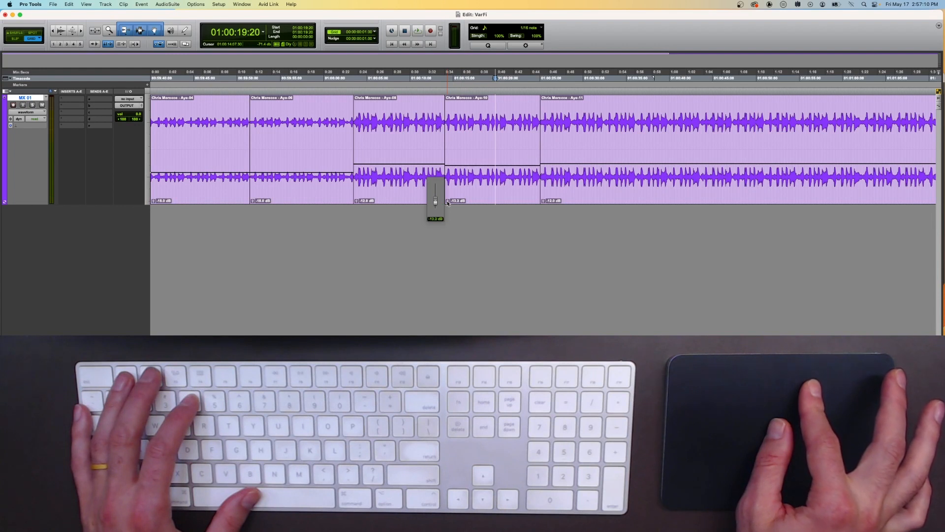
{"action": "left_click_drag", "start_coordinate": [448, 203], "coordinate": [448, 203]}
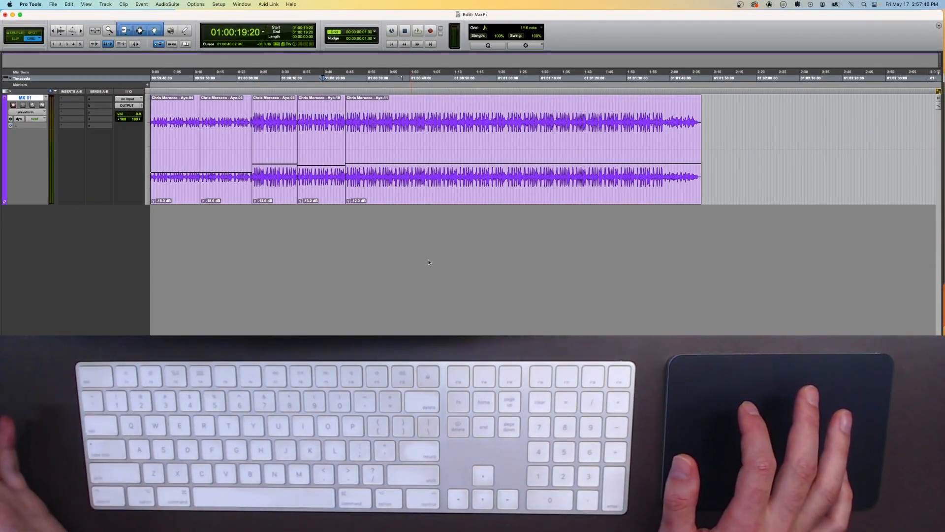
{"action": "left_click", "coordinate": [379, 193]}
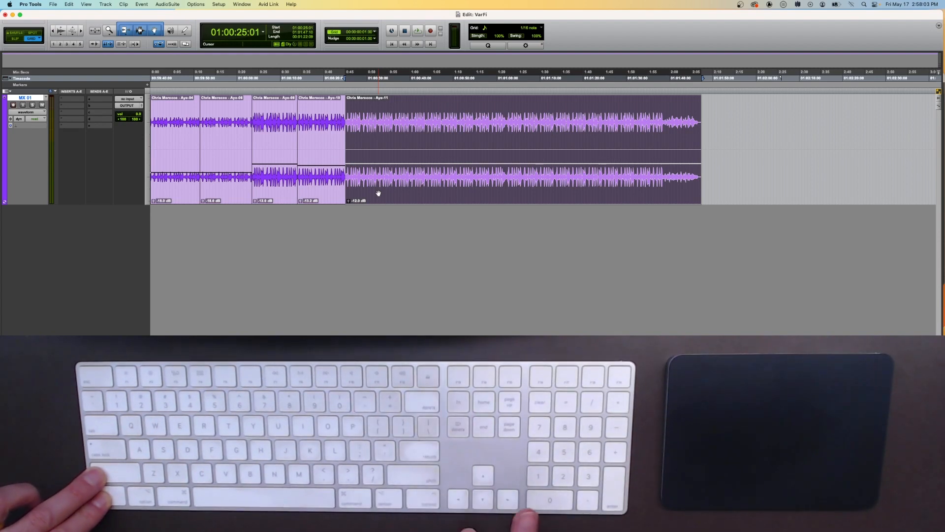
{"action": "key", "text": "ctrl+shift+Down"}
{"action": "key", "text": "ctrl+shift+Down"}
{"action": "key", "text": "ctrl+shift+Down"}
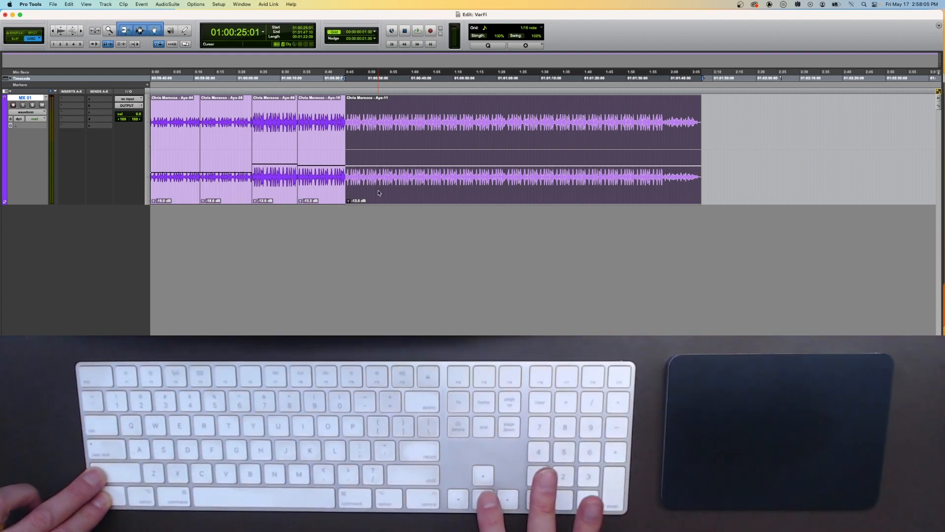
{"action": "key", "text": "ctrl+shift+Down"}
{"action": "key", "text": "ctrl+shift+Down"}
{"action": "key", "text": "ctrl+shift+Down"}
{"action": "key", "text": "ctrl+shift+Down"}
{"action": "key", "text": "ctrl+shift+Down"}
{"action": "key", "text": "ctrl+shift+Down"}
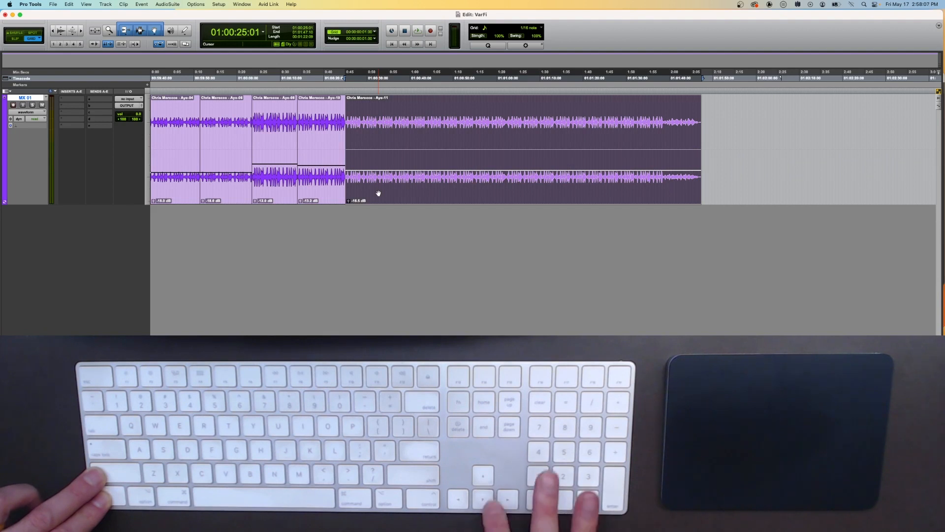
Step: Nudge the last clip's gain up six steps, then back down three steps
{"action": "key", "text": "ctrl+shift+Up"}
{"action": "key", "text": "ctrl+shift+Up"}
{"action": "key", "text": "ctrl+shift+Up"}
{"action": "key", "text": "ctrl+shift+Up"}
{"action": "key", "text": "ctrl+shift+Up"}
{"action": "key", "text": "ctrl+shift+Up"}
{"action": "key", "text": "ctrl+shift+Up"}
{"action": "key", "text": "ctrl+shift+Up"}
{"action": "key", "text": "ctrl+shift+Up"}
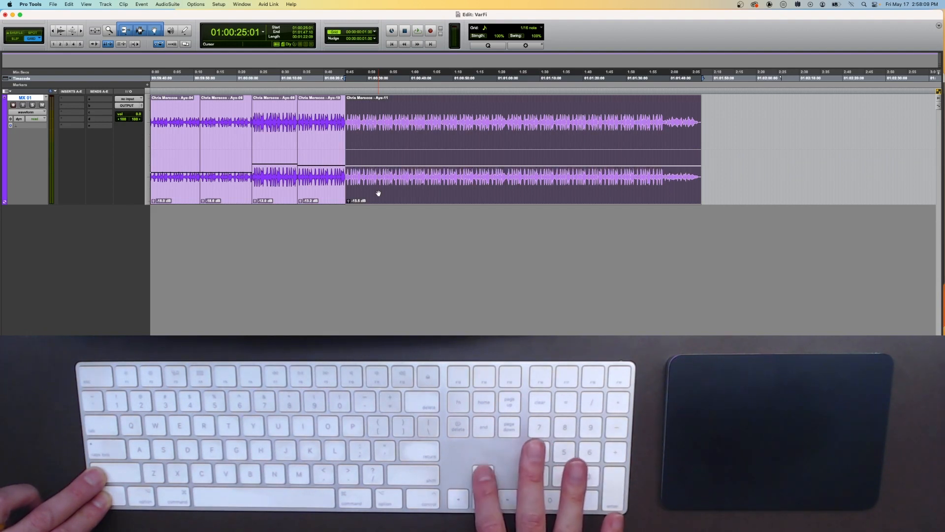
{"action": "key", "text": "ctrl+shift+Up"}
{"action": "key", "text": "ctrl+shift+Up"}
{"action": "key", "text": "ctrl+shift+Up"}
{"action": "key", "text": "ctrl+shift+Up"}
{"action": "key", "text": "ctrl+shift+Up"}
{"action": "key", "text": "ctrl+shift+Up"}
{"action": "key", "text": "ctrl+shift+Up"}
{"action": "key", "text": "ctrl+shift+Up"}
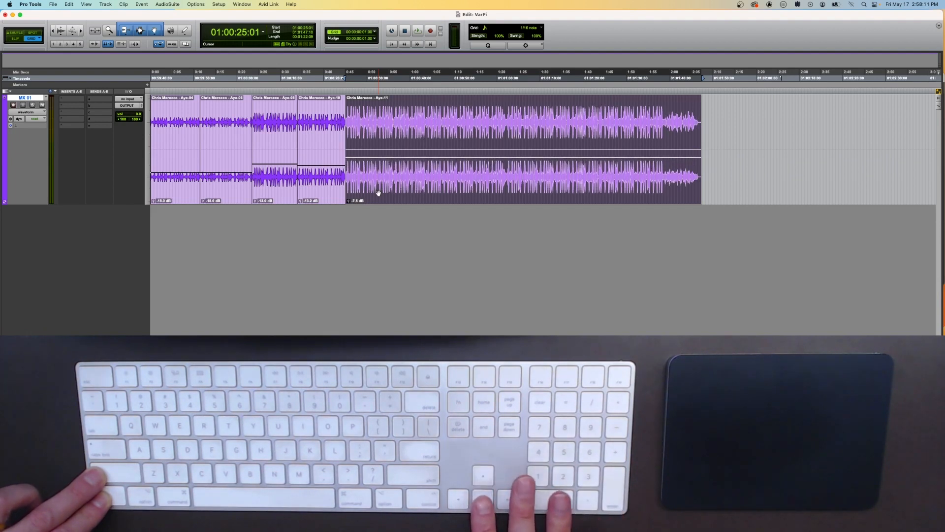
{"action": "key", "text": "ctrl+shift+Down"}
{"action": "key", "text": "ctrl+shift+Down"}
{"action": "key", "text": "ctrl+shift+Down"}
{"action": "key", "text": "ctrl+shift+Down"}
{"action": "key", "text": "ctrl+shift+Down"}
{"action": "key", "text": "ctrl+shift+Down"}
{"action": "key", "text": "ctrl+shift+Down"}
{"action": "key", "text": "ctrl+shift+Down"}
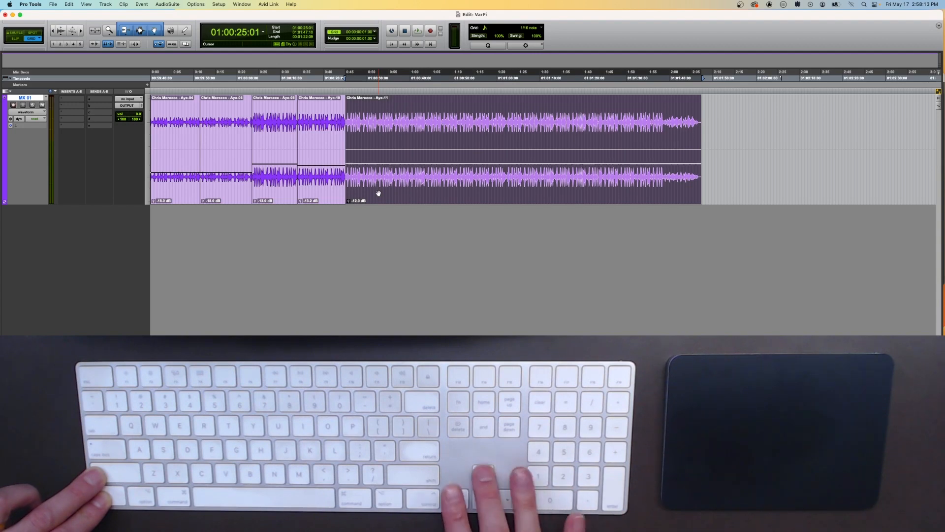
Step: Select the first four clips together and nudge their gains down five steps and back up five
{"action": "key", "text": "ctrl+alt+Tab"}
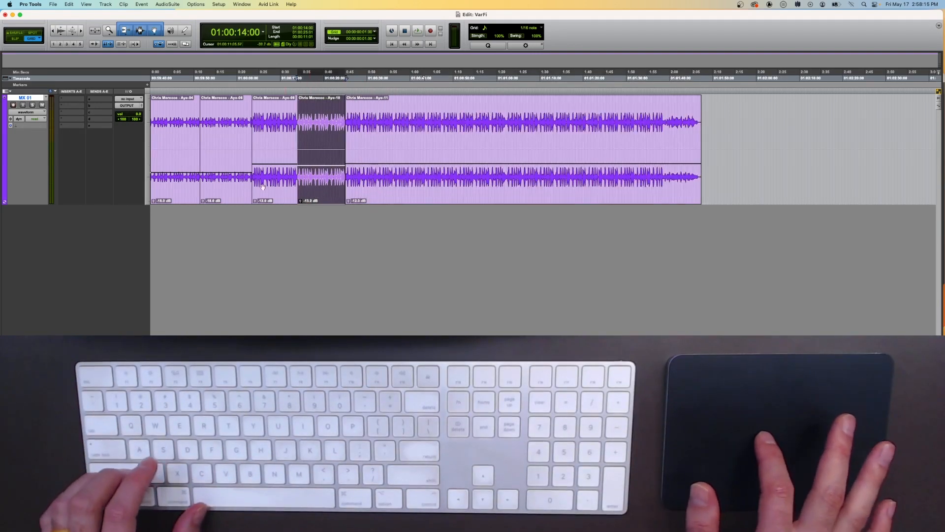
{"action": "left_click", "coordinate": [167, 197], "text": "shift"}
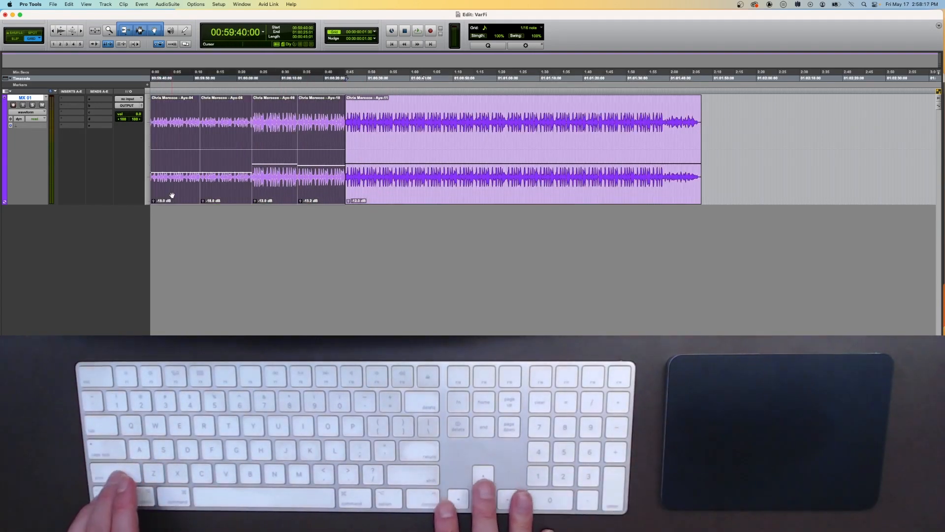
{"action": "key", "text": "ctrl+shift+Down"}
{"action": "key", "text": "ctrl+shift+Down"}
{"action": "key", "text": "ctrl+shift+Down"}
{"action": "key", "text": "ctrl+shift+Down"}
{"action": "key", "text": "ctrl+shift+Down"}
{"action": "key", "text": "ctrl+shift+Up"}
{"action": "key", "text": "ctrl+shift+Up"}
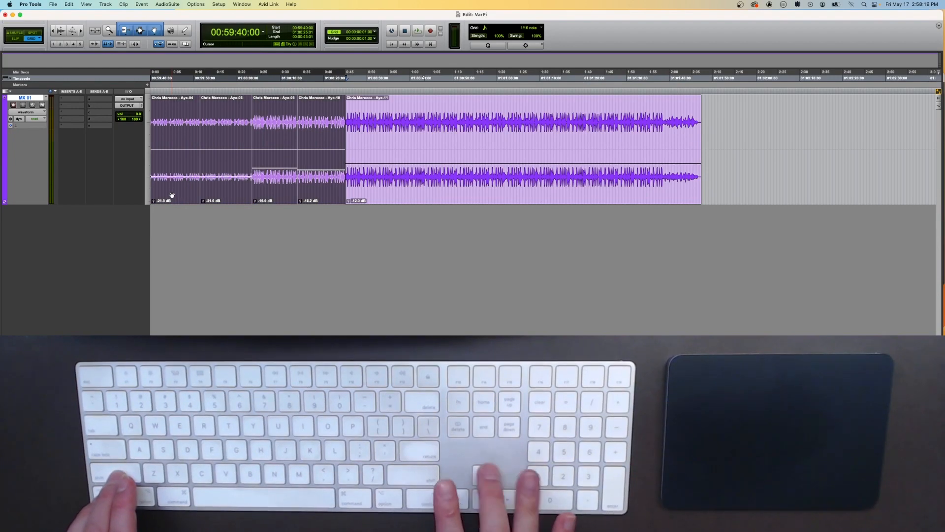
{"action": "key", "text": "ctrl+shift+Up"}
{"action": "key", "text": "ctrl+shift+Up"}
{"action": "key", "text": "ctrl+shift+Up"}
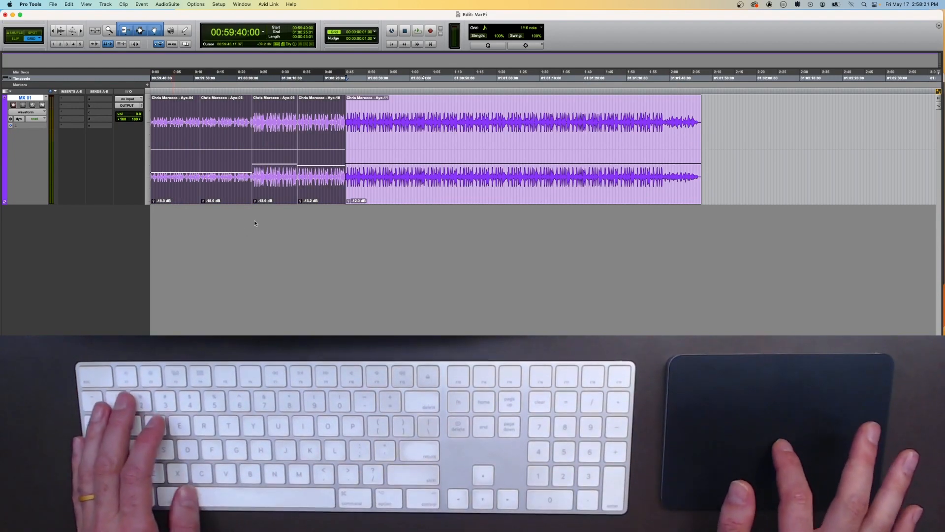
Step: Select the third clip and nudge its clip gain down three steps
{"action": "key", "text": "ctrl+Tab"}
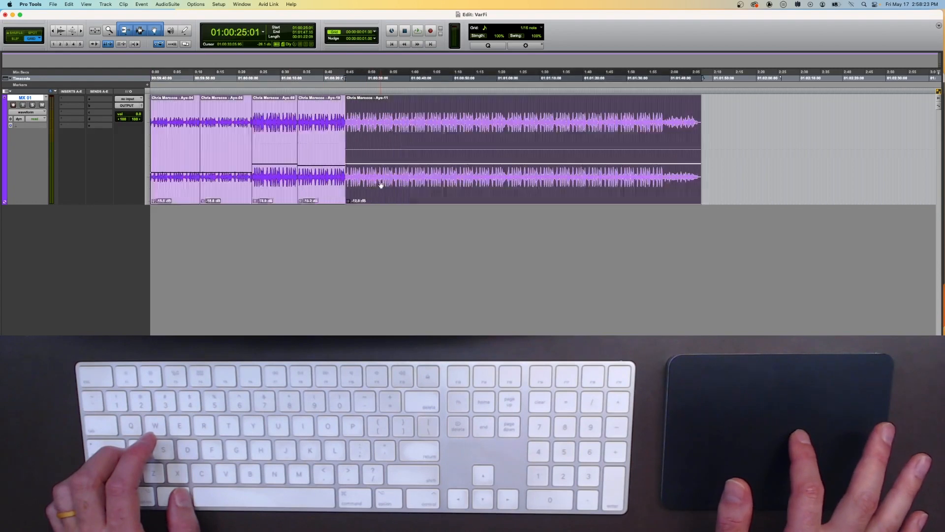
{"action": "left_click", "coordinate": [273, 182]}
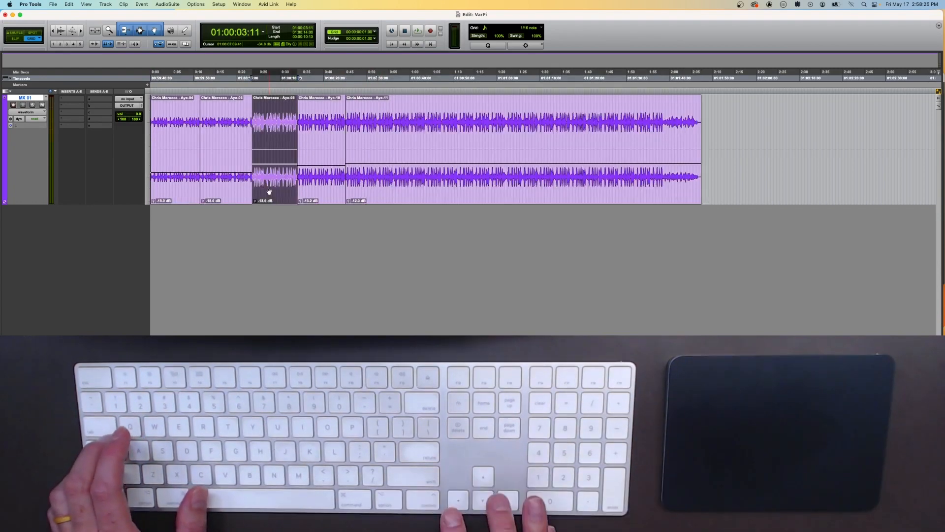
{"action": "key", "text": "ctrl+shift+Down"}
{"action": "key", "text": "ctrl+shift+Down"}
{"action": "key", "text": "ctrl+shift+Down"}
{"action": "key", "text": "ctrl+shift+Down"}
{"action": "key", "text": "ctrl+shift+Down"}
{"action": "key", "text": "ctrl+shift+Down"}
{"action": "key", "text": "ctrl+shift+Down"}
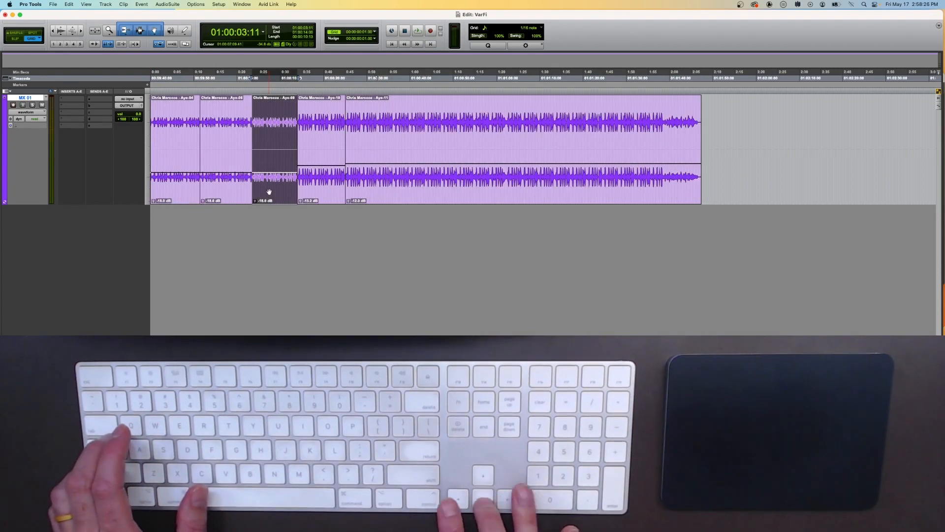
Step: Select the fourth clip and nudge its clip gain up three steps
{"action": "left_click", "coordinate": [310, 196]}
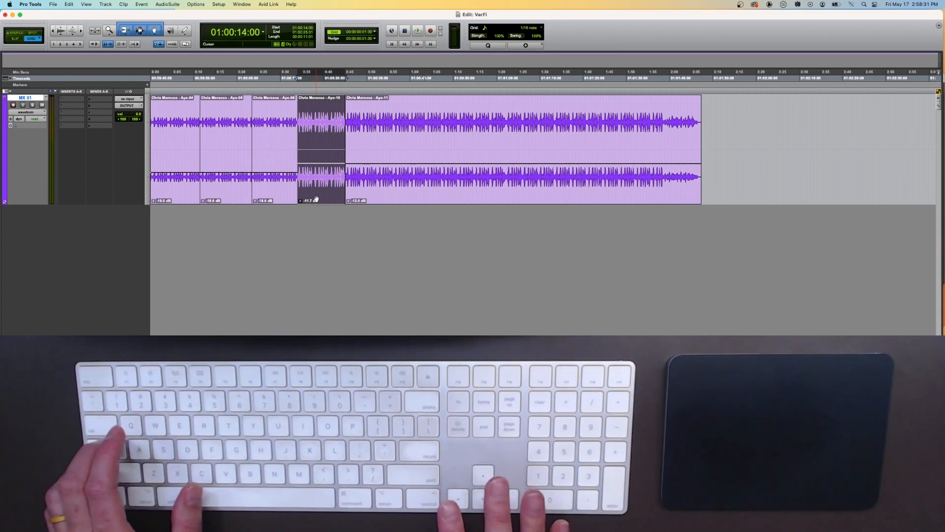
{"action": "key", "text": "ctrl+shift+Up"}
{"action": "key", "text": "ctrl+shift+Up"}
{"action": "key", "text": "ctrl+shift+Up"}
{"action": "key", "text": "ctrl+shift+Up"}
{"action": "key", "text": "ctrl+shift+Up"}
{"action": "key", "text": "ctrl+shift+Up"}
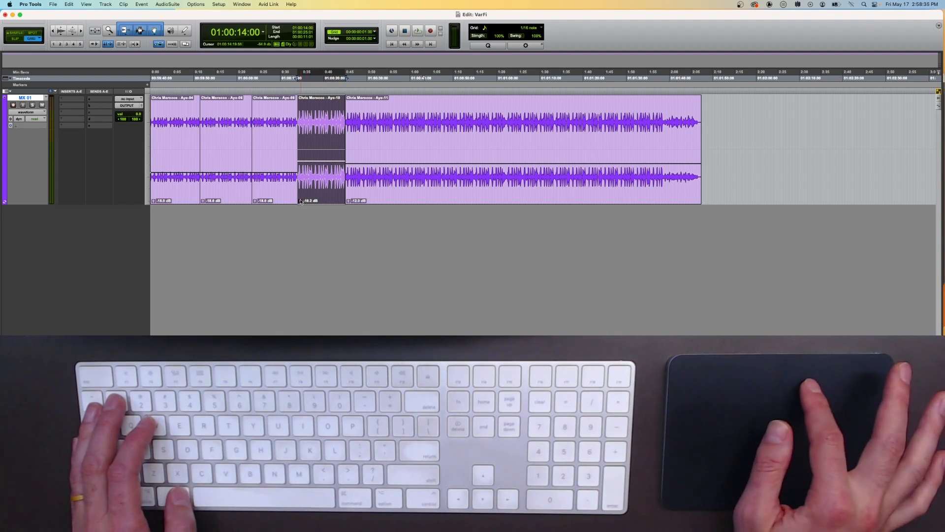
Step: Set the fourth clip's clip gain to about -9.0 dB
{"action": "left_click_drag", "start_coordinate": [300, 202], "coordinate": [289, 196]}
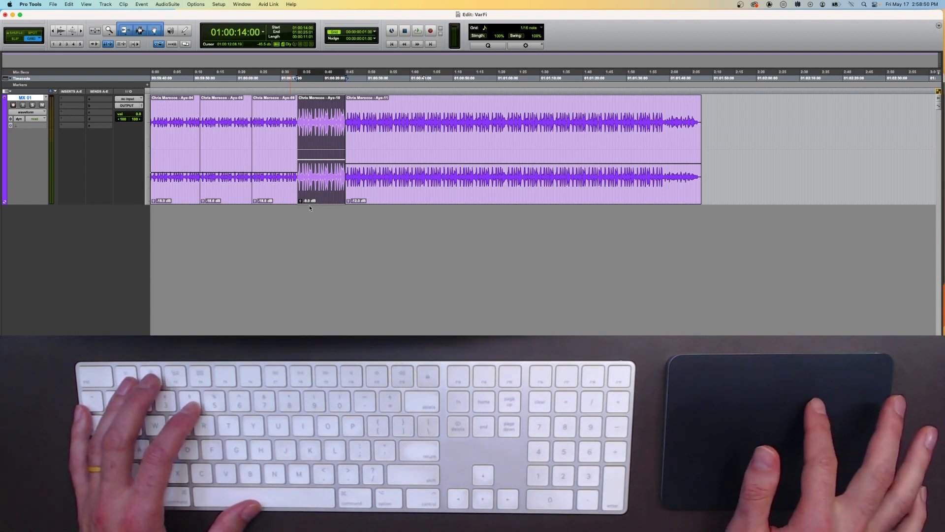
Step: Set the Clip Gain Nudge Value in the Editing preferences to 6 dB
{"action": "left_click", "coordinate": [26, 5]}
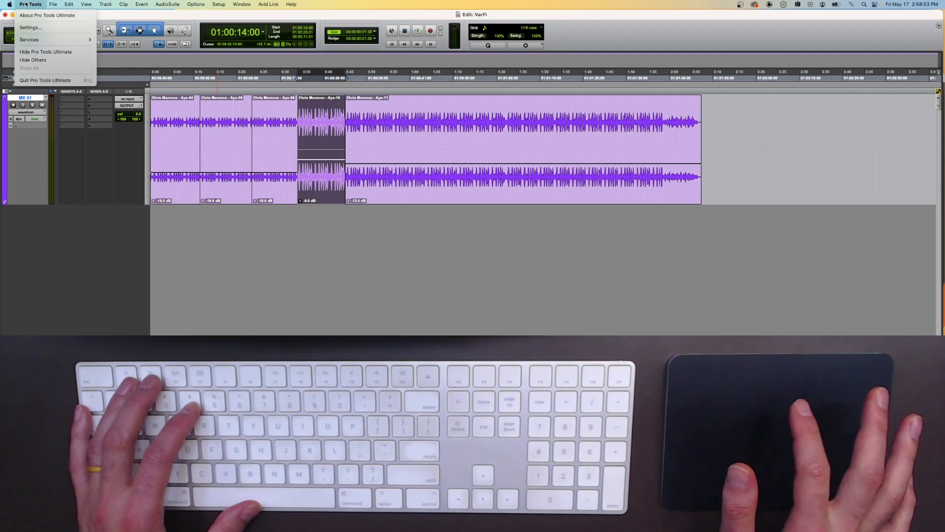
{"action": "left_click", "coordinate": [30, 28]}
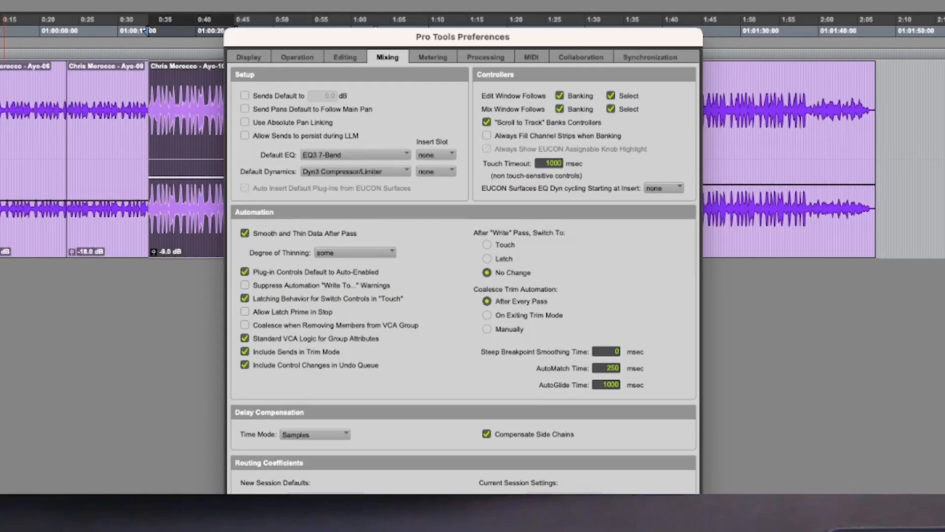
{"action": "left_click", "coordinate": [345, 57]}
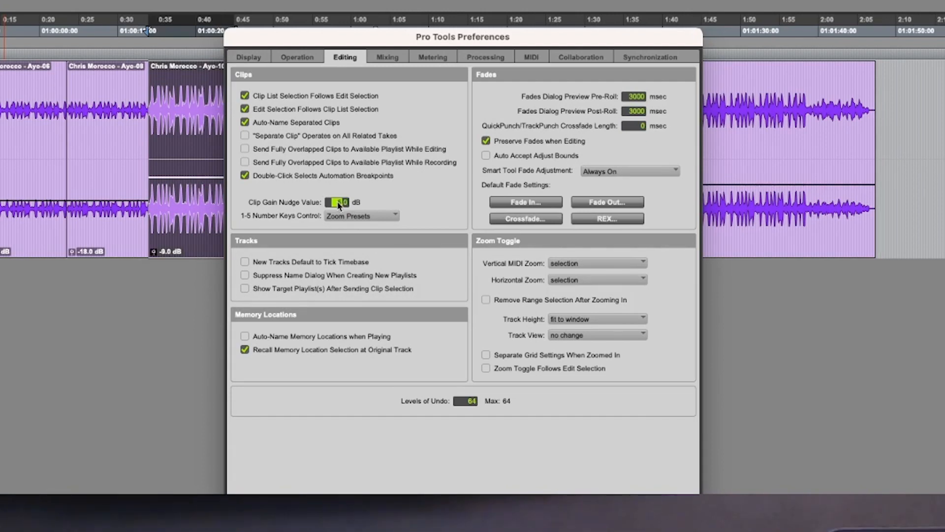
{"action": "type", "text": "6"}
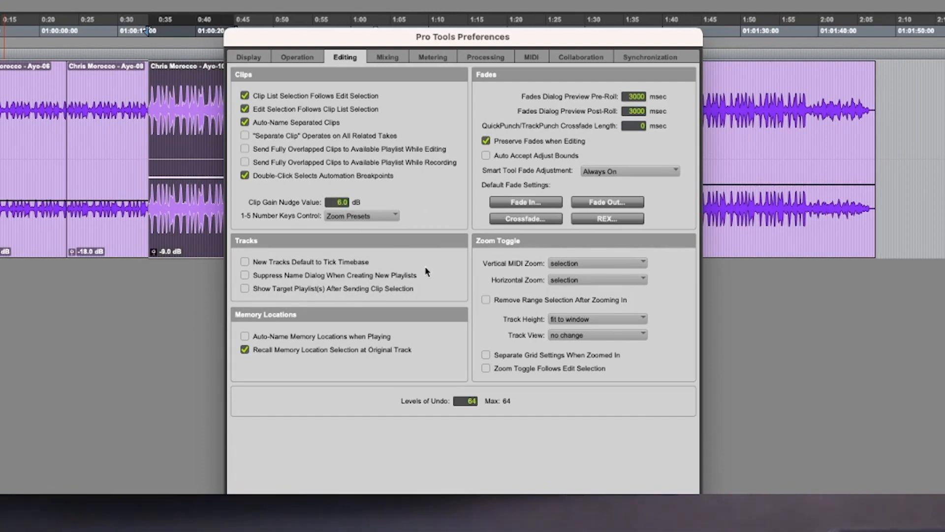
{"action": "left_click", "coordinate": [673, 524]}
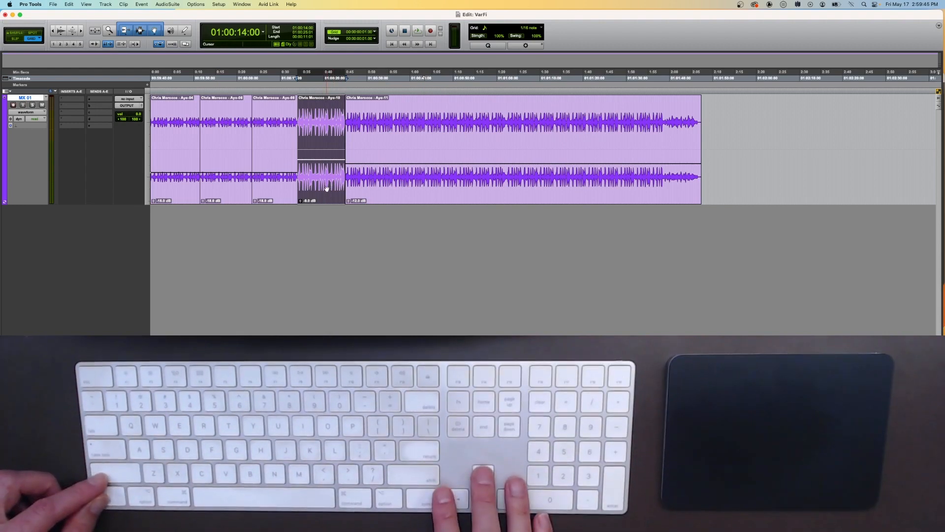
Step: Nudge the selected fourth clip's gain up one step and down three steps
{"action": "key", "text": "ctrl+shift+Up"}
{"action": "key", "text": "ctrl+shift+Down"}
{"action": "key", "text": "ctrl+shift+Down"}
{"action": "key", "text": "ctrl+shift+Down"}
{"action": "key", "text": "ctrl+shift+Down"}
{"action": "key", "text": "ctrl+shift+Down"}
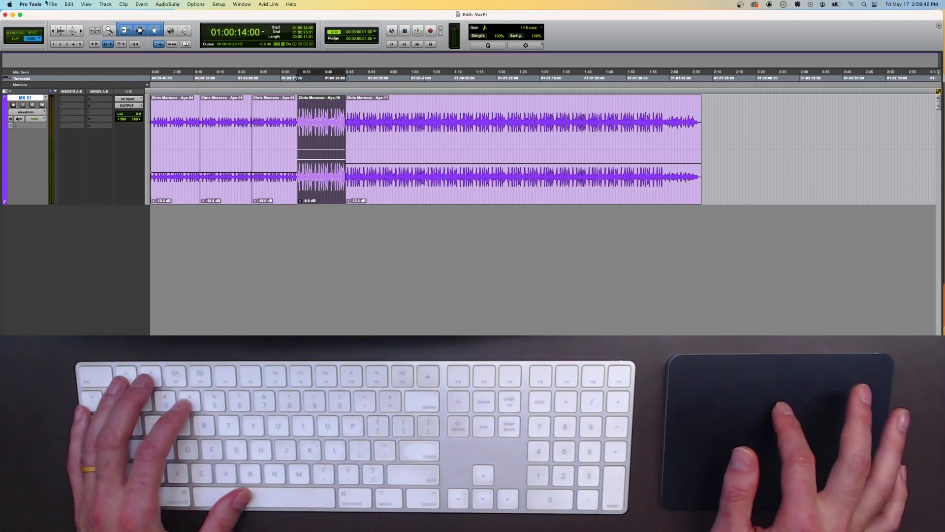
Step: Set the Clip Gain Nudge Value in the Editing preferences to 1.5 dB
{"action": "left_click", "coordinate": [28, 6]}
{"action": "left_click", "coordinate": [30, 28]}
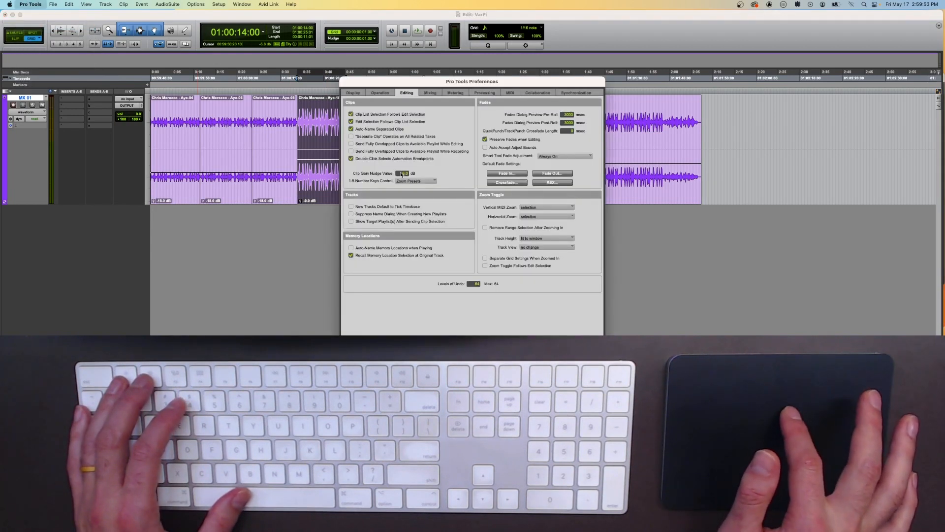
{"action": "type", "text": "1.5"}
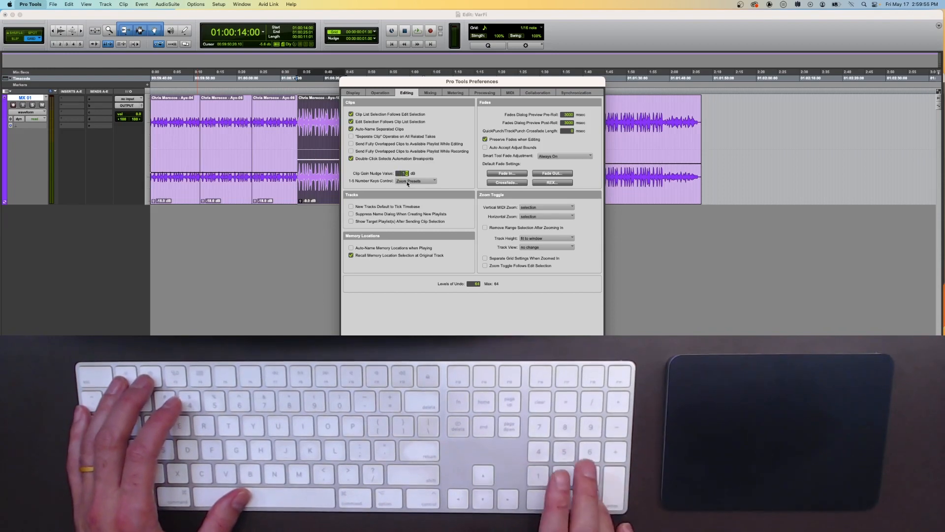
{"action": "key", "text": "Return"}
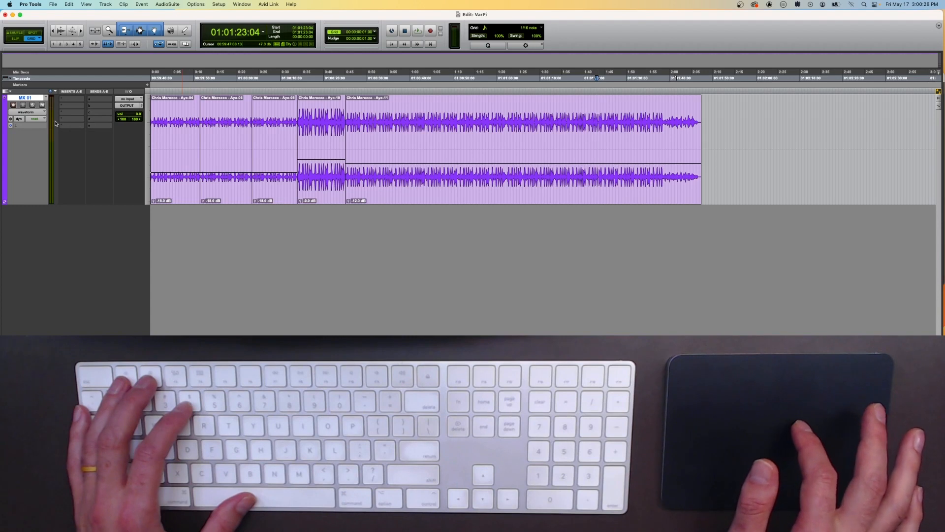
Step: Set the track's automation mode to touch
{"action": "left_click", "coordinate": [30, 120]}
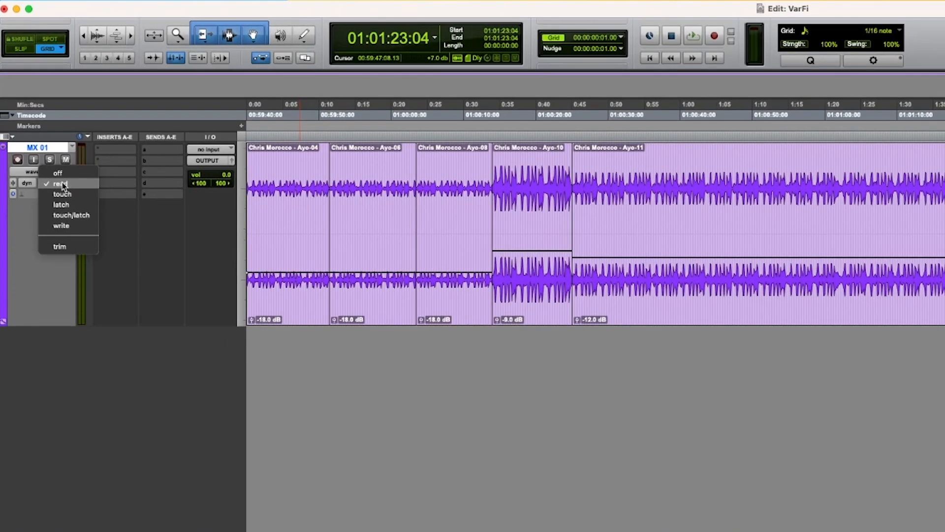
{"action": "left_click", "coordinate": [62, 194]}
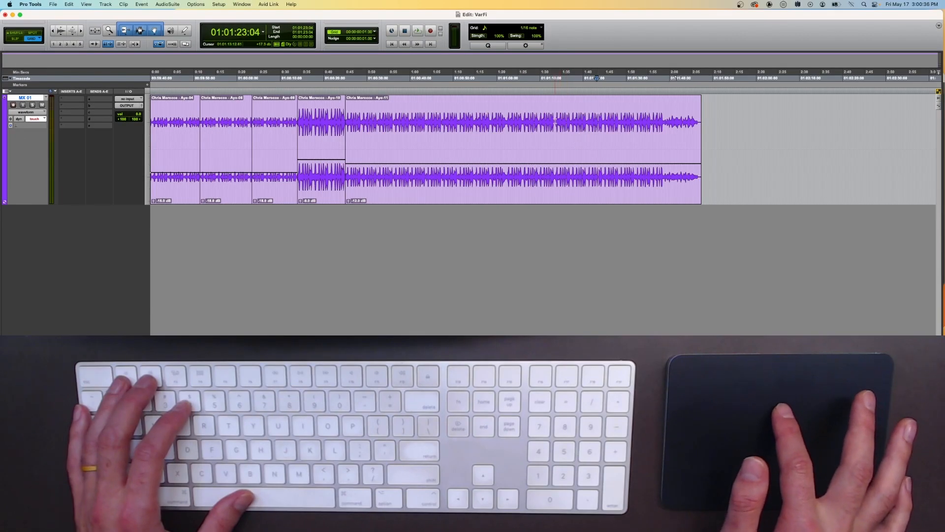
Step: Place the cursor in the last clip, open the track's output window and move it beside the clips
{"action": "left_click", "coordinate": [555, 121]}
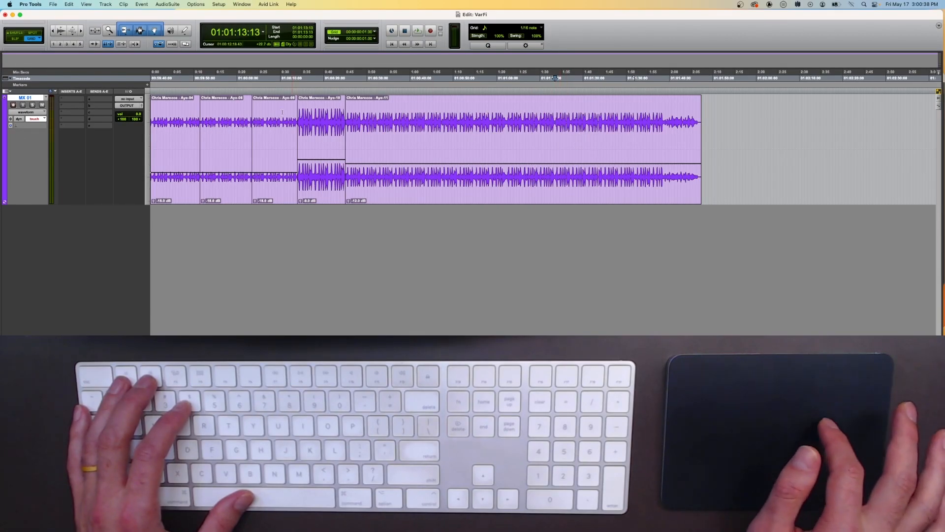
{"action": "left_click", "coordinate": [142, 107]}
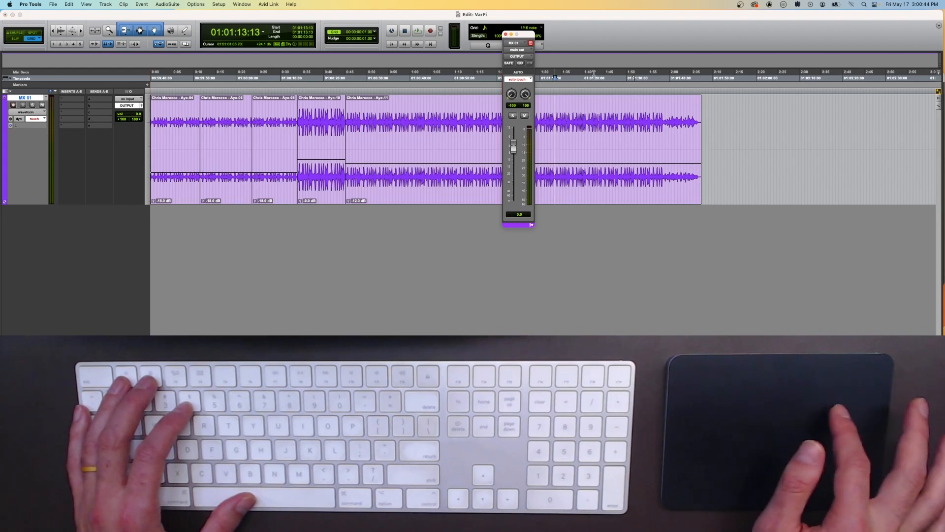
{"action": "left_click_drag", "start_coordinate": [534, 33], "coordinate": [739, 57]}
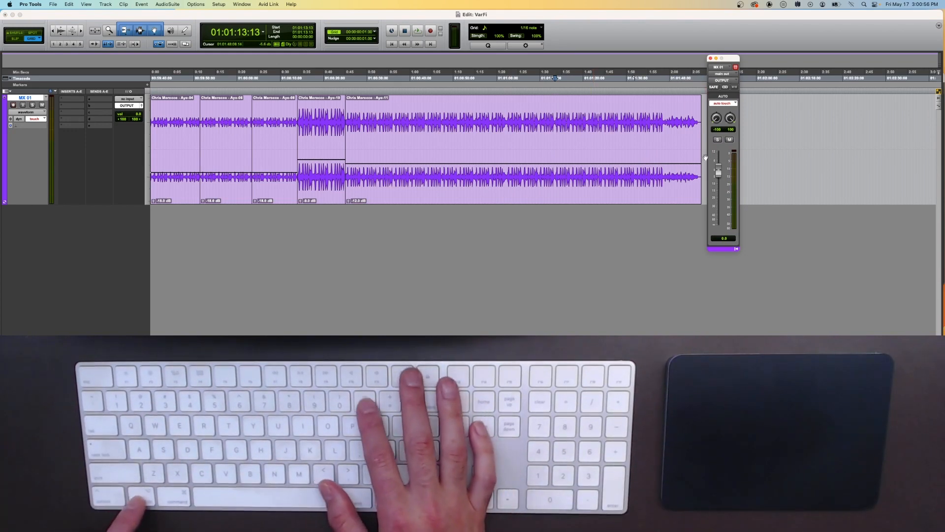
Step: Toggle the track view between waveform and volume, ending on the volume automation view
{"action": "key", "text": "ctrl+minus"}
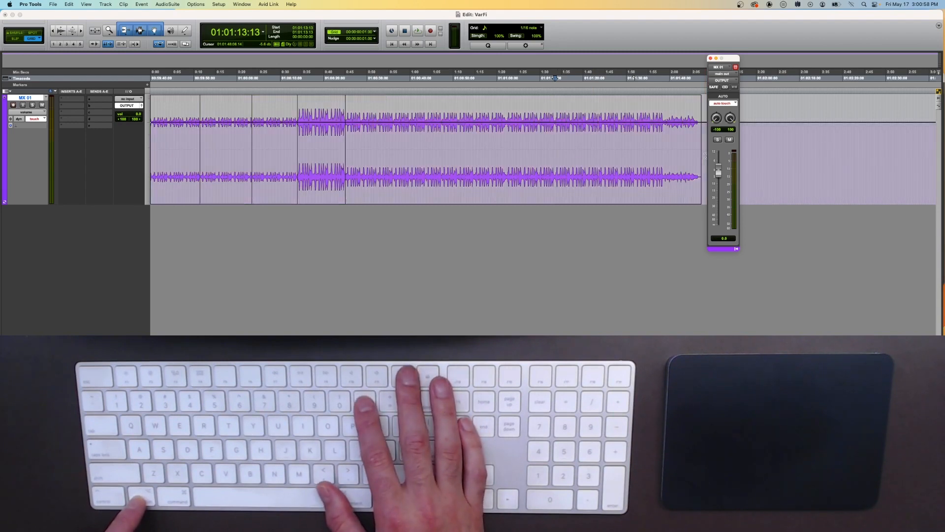
{"action": "key", "text": "ctrl+minus"}
{"action": "key", "text": "ctrl+minus"}
{"action": "key", "text": "ctrl+minus"}
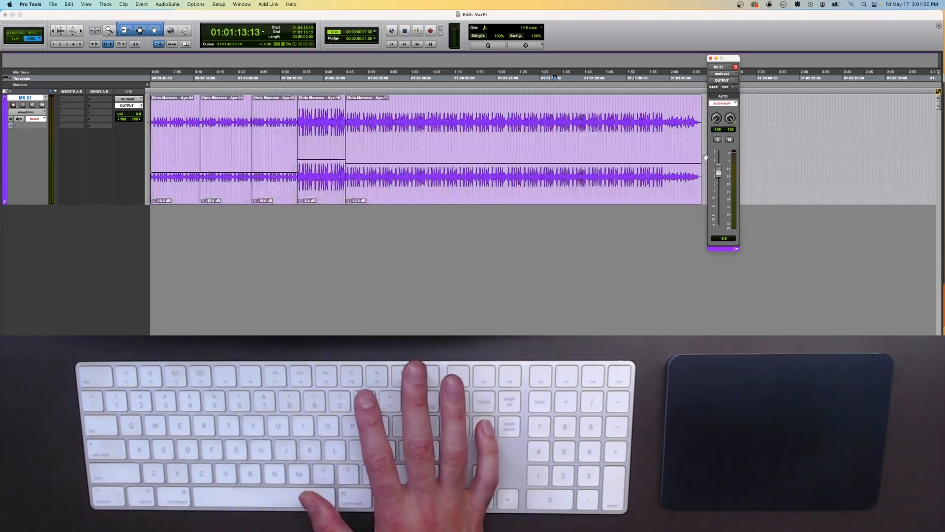
{"action": "key", "text": "ctrl+minus"}
{"action": "key", "text": "ctrl+minus"}
{"action": "key", "text": "ctrl+minus"}
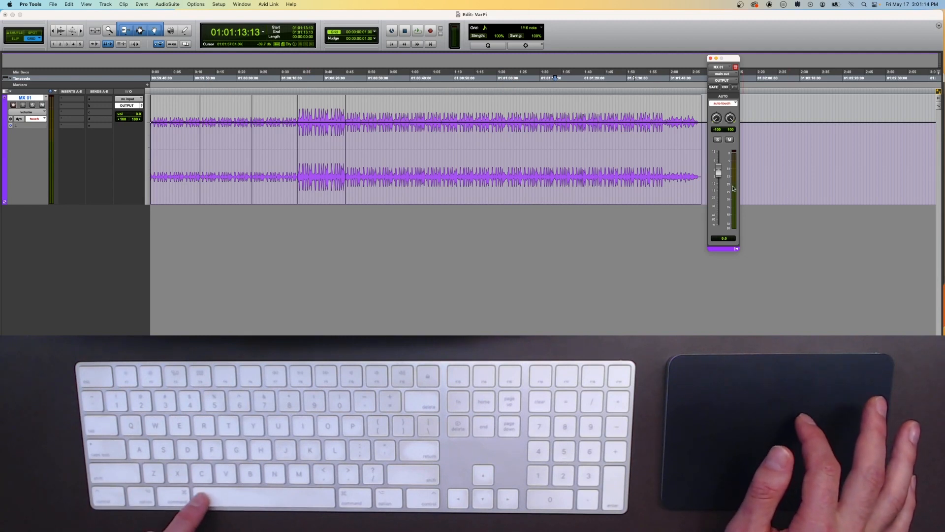
Step: Play the session and pull the output fader down to write a volume fade-out in touch mode
{"action": "key", "text": "space"}
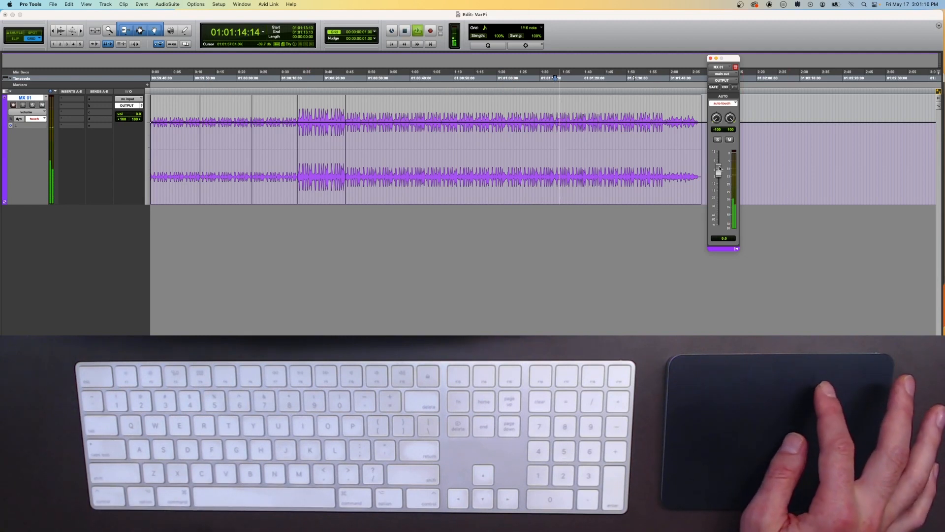
{"action": "left_click", "coordinate": [719, 169]}
{"action": "left_click_drag", "start_coordinate": [720, 169], "coordinate": [731, 224]}
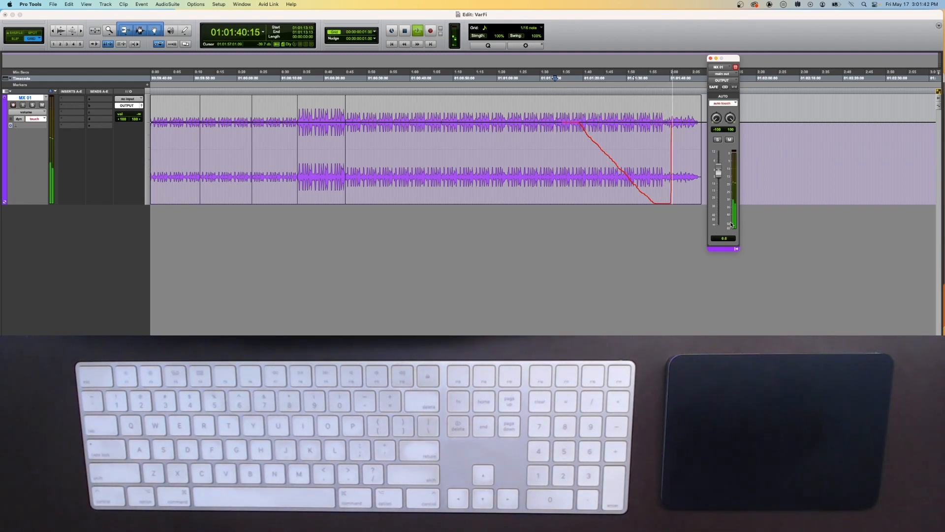
{"action": "key", "text": "space"}
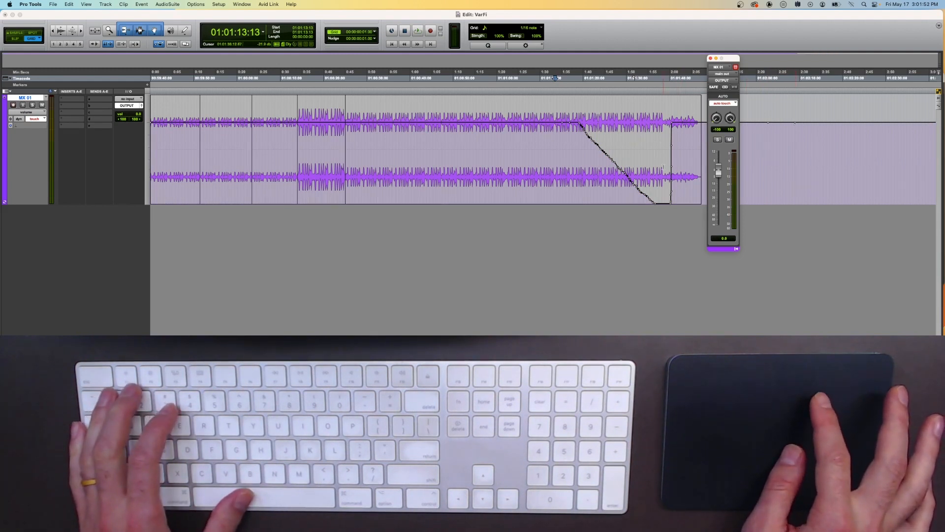
Step: Delete the volume automation after the fade and lower the remaining breakpoint to keep the volume at minimum
{"action": "left_click_drag", "start_coordinate": [663, 169], "coordinate": [705, 174]}
{"action": "key", "text": "Delete"}
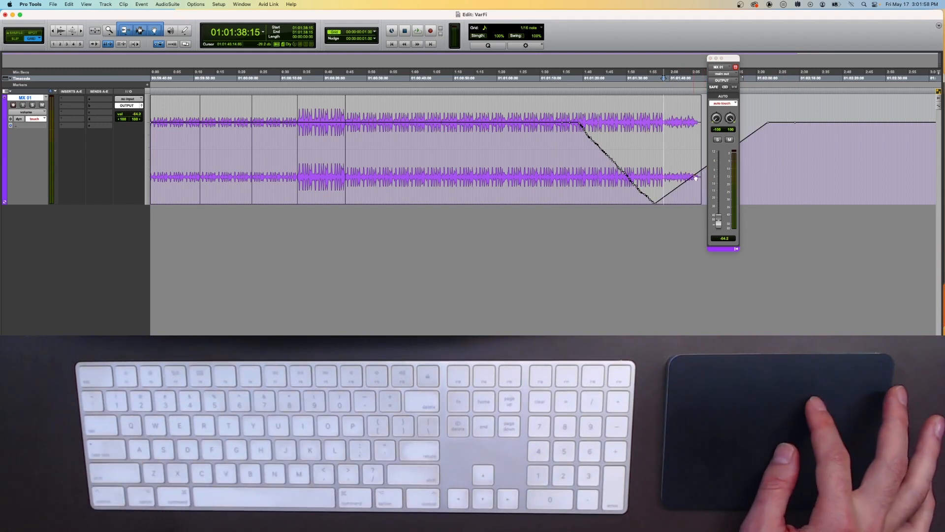
{"action": "left_click_drag", "start_coordinate": [695, 175], "coordinate": [706, 222]}
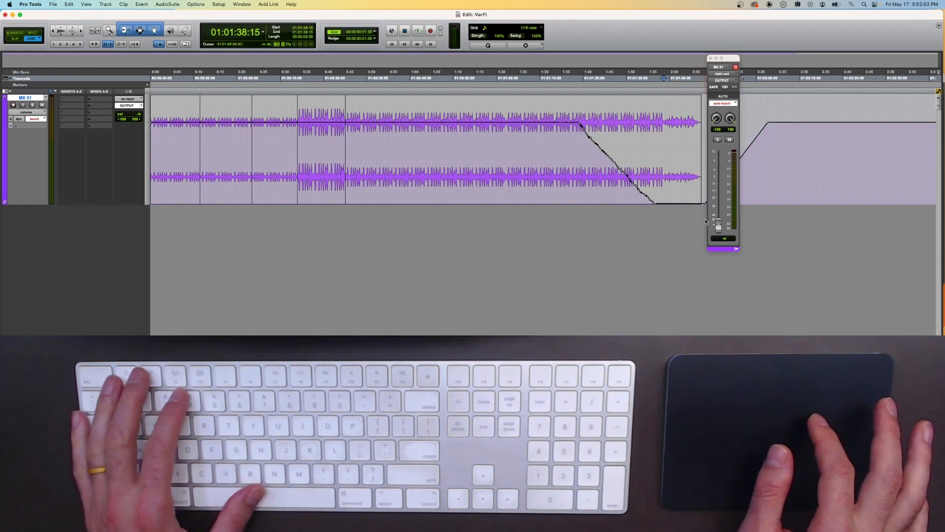